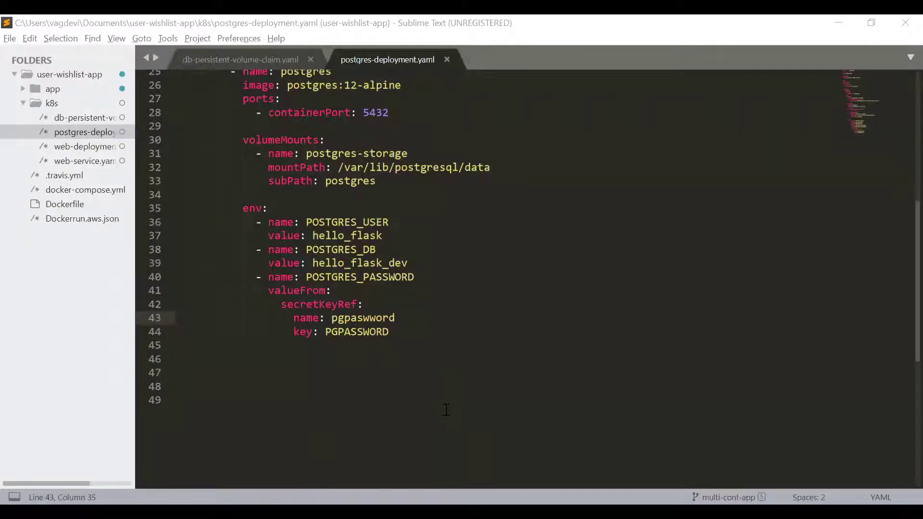
Create a new file from the k8s folder's context menu and save it as postgres-service.yaml.
{"action": "right_click", "coordinate": [55, 106]}
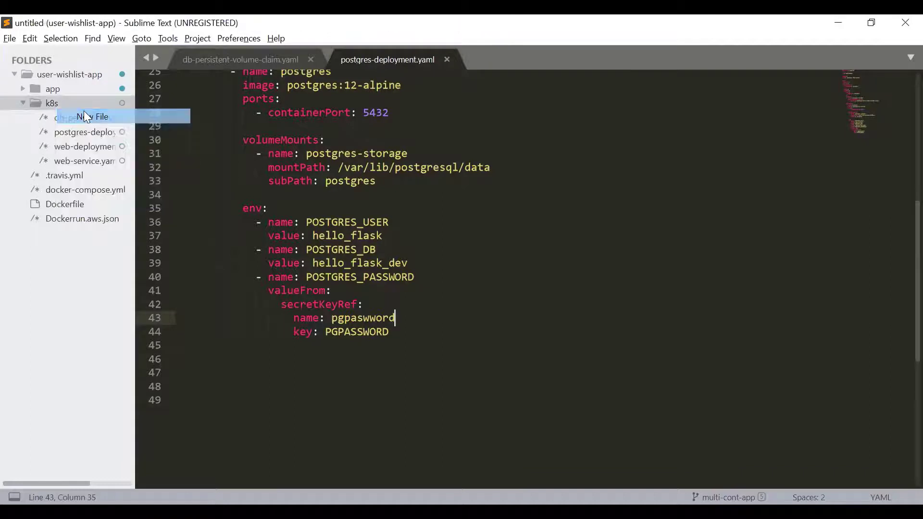
{"action": "left_click", "coordinate": [80, 116]}
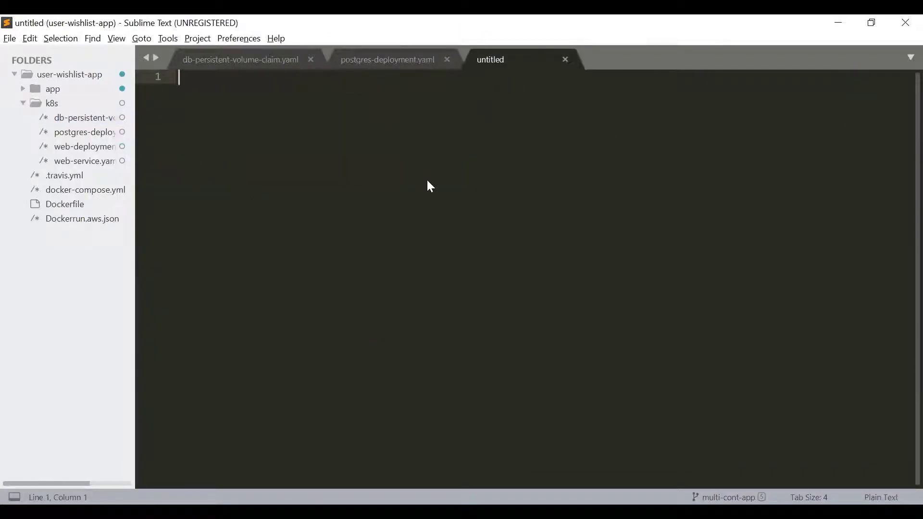
{"action": "key", "text": "ctrl+s"}
{"action": "type", "text": "postg"}
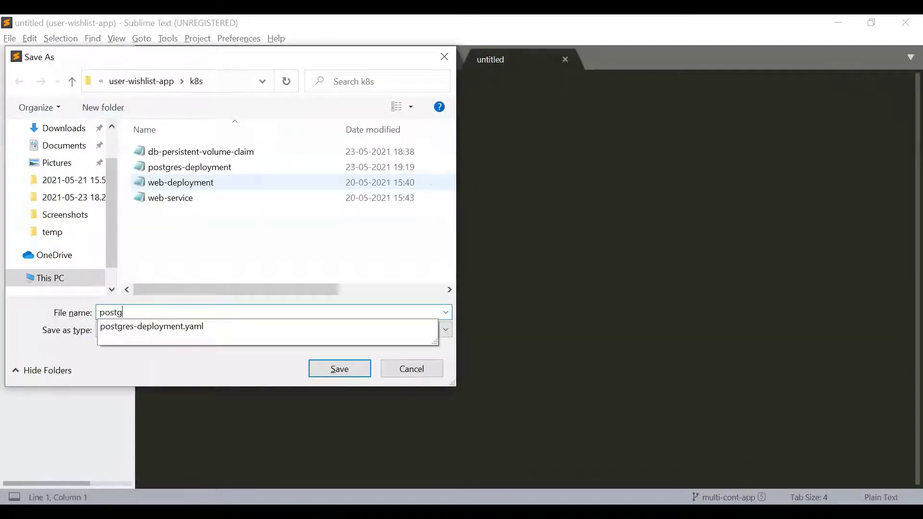
{"action": "type", "text": "res-servi"}
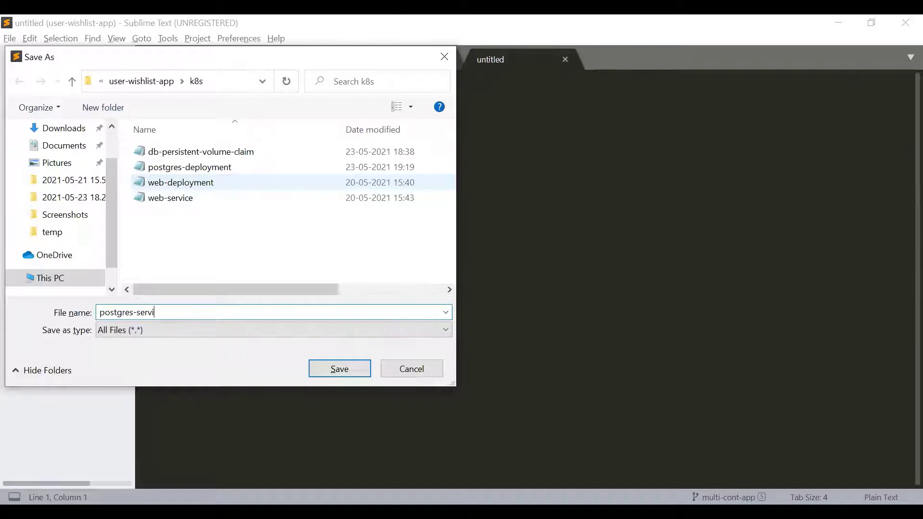
{"action": "type", "text": "ce."}
{"action": "type", "text": "yaml"}
{"action": "key", "text": "Return"}
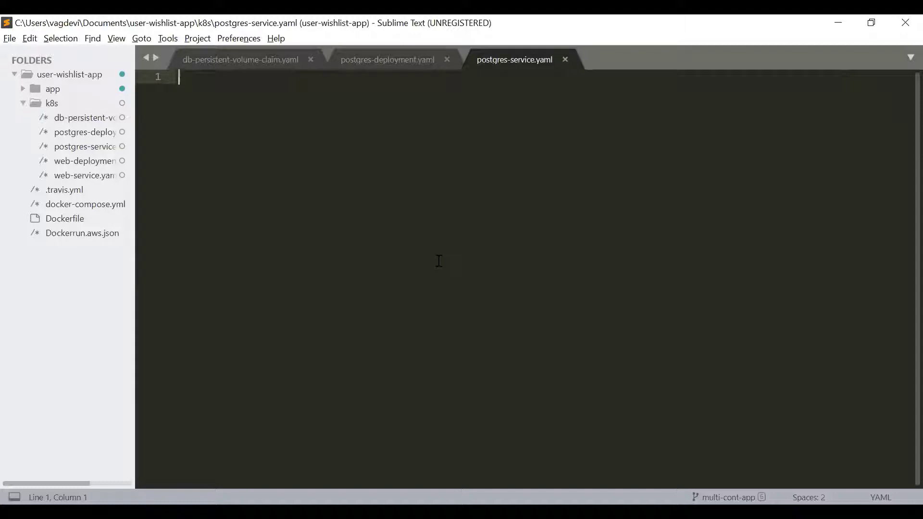
{"action": "type", "text": "apiVersion"}
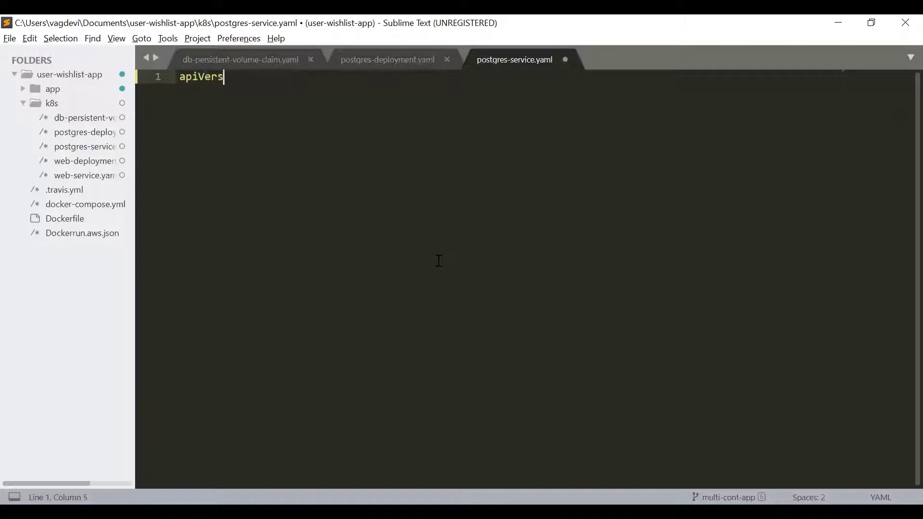
{"action": "type", "text": ": "}
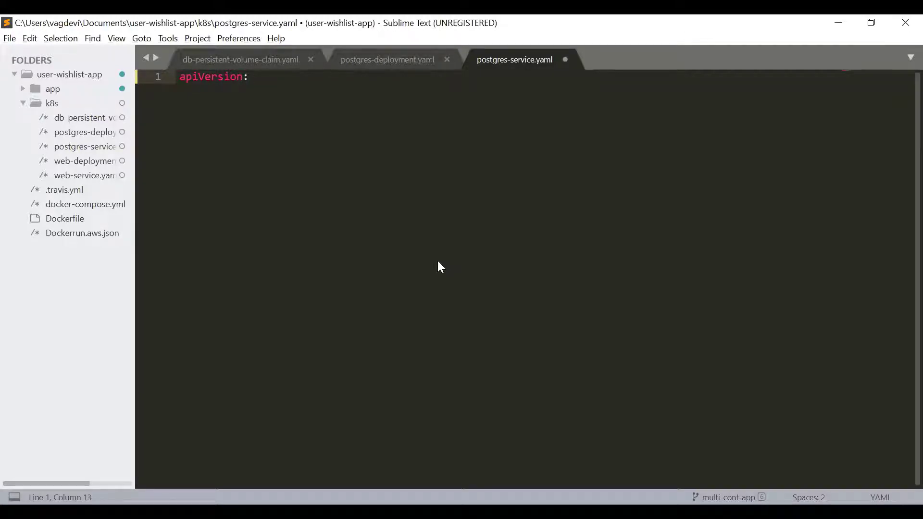
{"action": "type", "text": "v1"}
Write 'apiVersion: v1', 'kind: Service' and a 'metadata:' block, separated by blank lines.
{"action": "key", "text": "Return"}
{"action": "key", "text": "Return"}
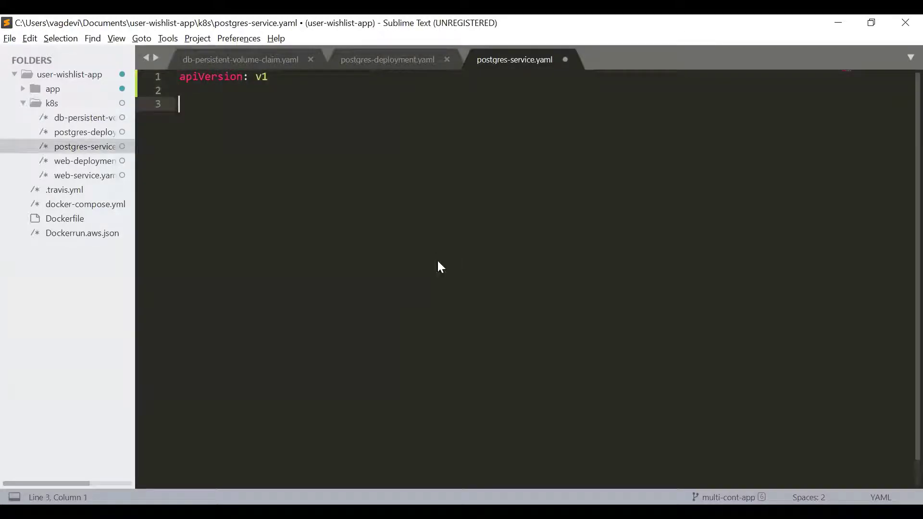
{"action": "type", "text": "kind: Service"}
{"action": "key", "text": "Return"}
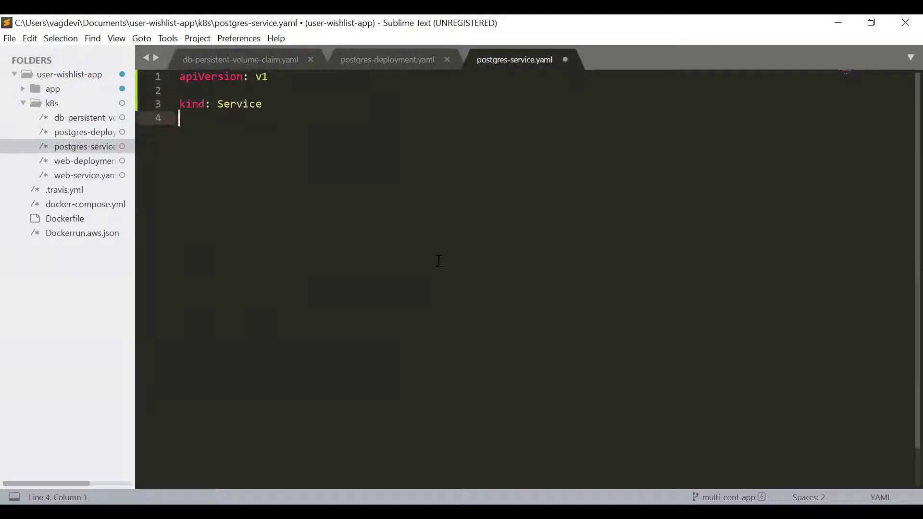
{"action": "key", "text": "Return"}
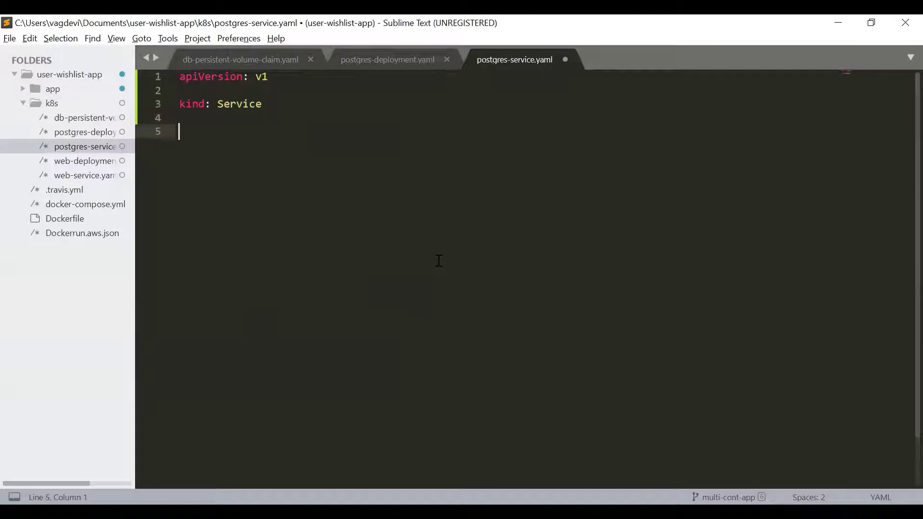
{"action": "type", "text": "metadata:"}
{"action": "key", "text": "BackSpace"}
{"action": "type", "text": ":"}
{"action": "key", "text": "Return"}
{"action": "type", "text": "name: "}
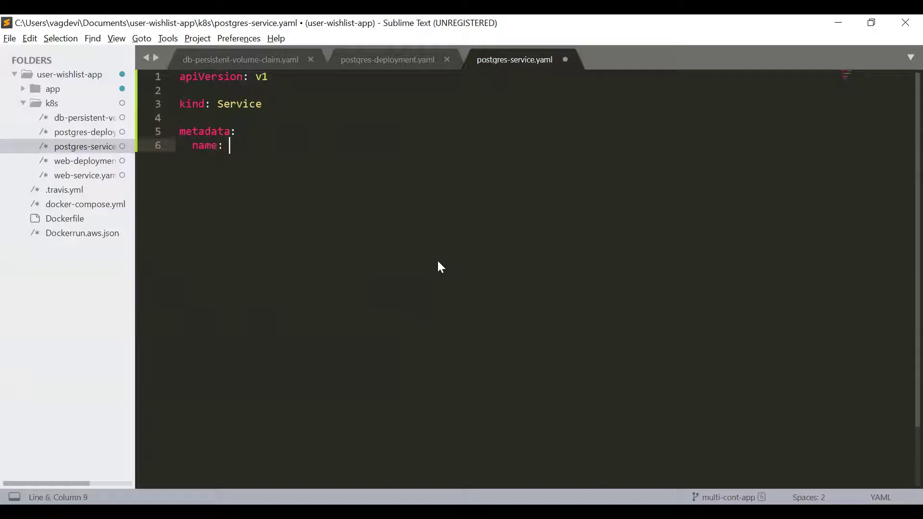
{"action": "type", "text": "postgres"}
{"action": "type", "text": "-service"}
Finish the postgres-service name, add a spec selector with 'component: postgres', and save.
{"action": "key", "text": "Return"}
{"action": "key", "text": "Return"}
{"action": "key", "text": "BackSpace"}
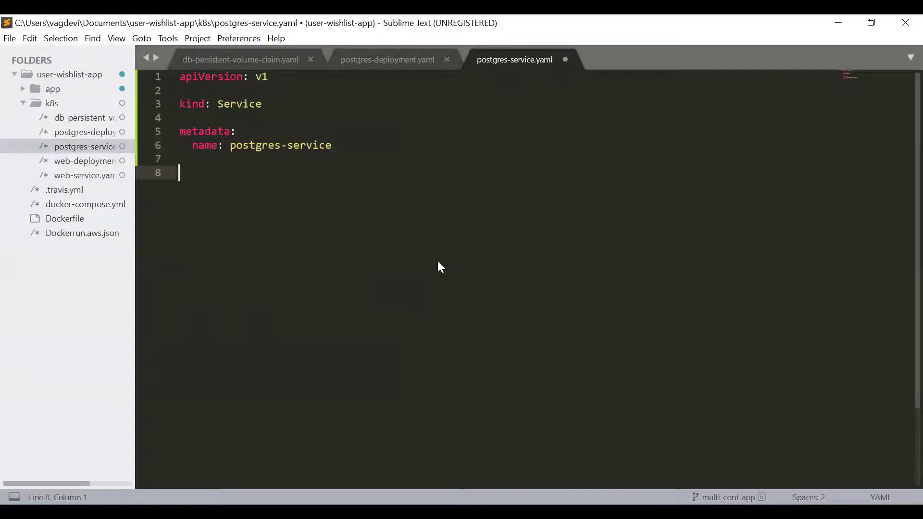
{"action": "type", "text": "spec:"}
{"action": "key", "text": "Return"}
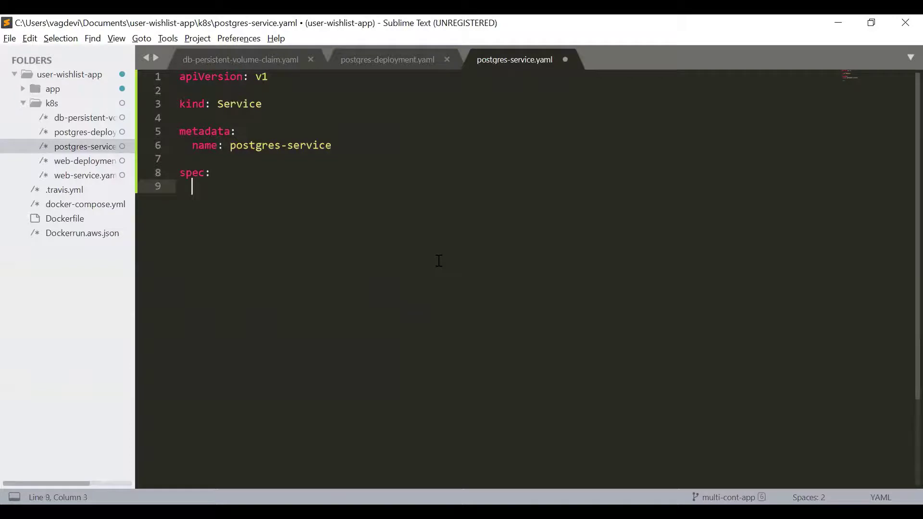
{"action": "type", "text": "selector:"}
{"action": "key", "text": "Return"}
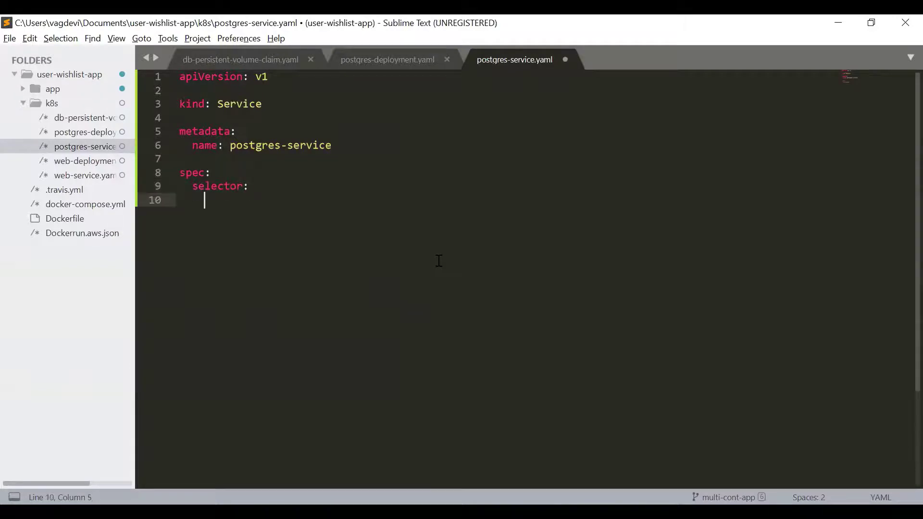
{"action": "type", "text": "component"}
{"action": "type", "text": ":"}
{"action": "type", "text": "postgres"}
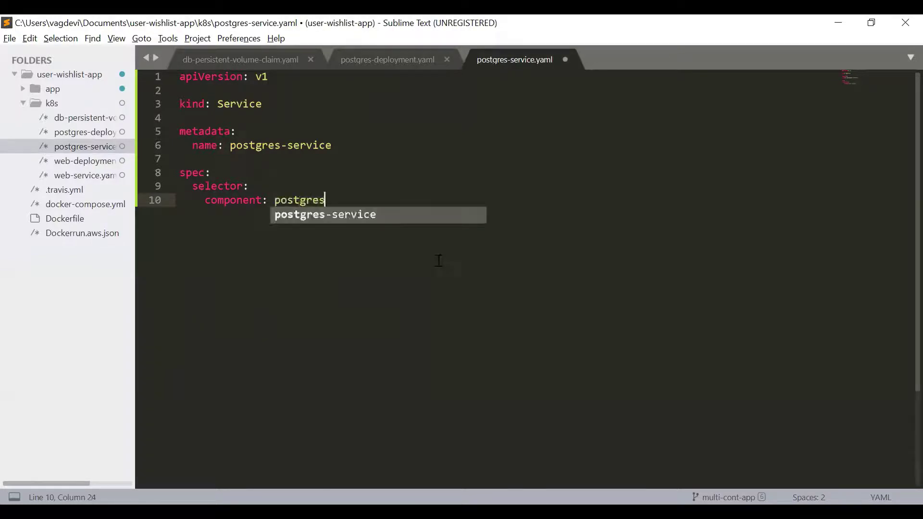
{"action": "key", "text": "ctrl+s"}
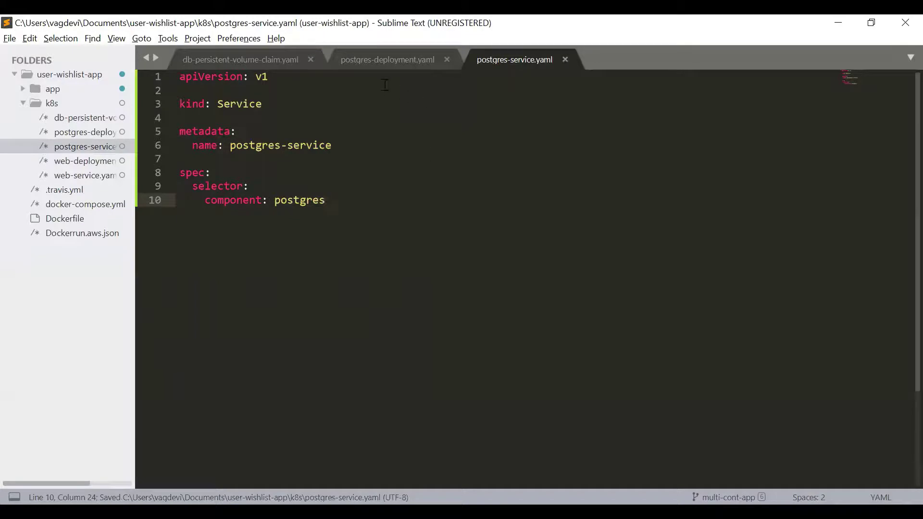
Check postgres-deployment.yaml's template label, then add blank lines below postgres-service.yaml's selector.
{"action": "left_click", "coordinate": [380, 65]}
{"action": "scroll", "coordinate": [413, 237], "scroll_direction": "up", "scroll_amount": 10}
{"action": "scroll", "coordinate": [413, 238], "scroll_direction": "up", "scroll_amount": 8}
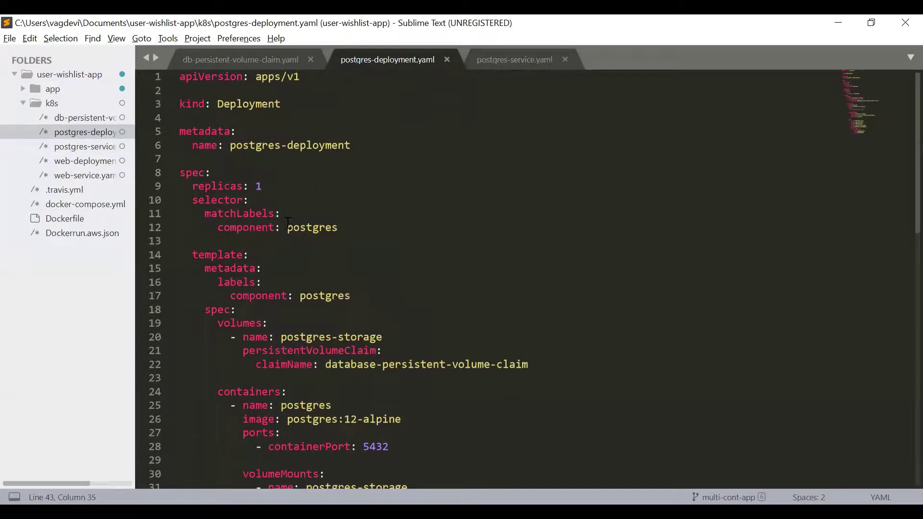
{"action": "left_click_drag", "start_coordinate": [292, 296], "coordinate": [366, 297]}
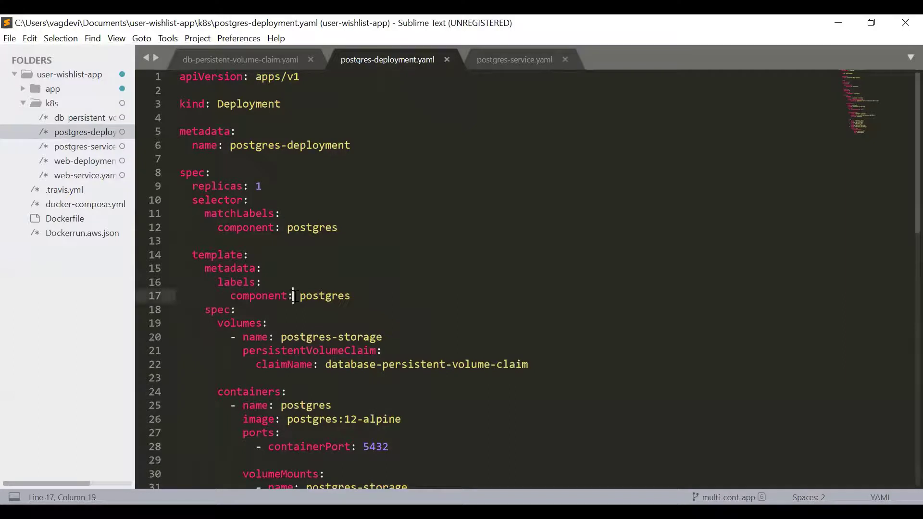
{"action": "left_click", "coordinate": [365, 296]}
{"action": "left_click", "coordinate": [513, 59]}
{"action": "key", "text": "Return"}
{"action": "key", "text": "Return"}
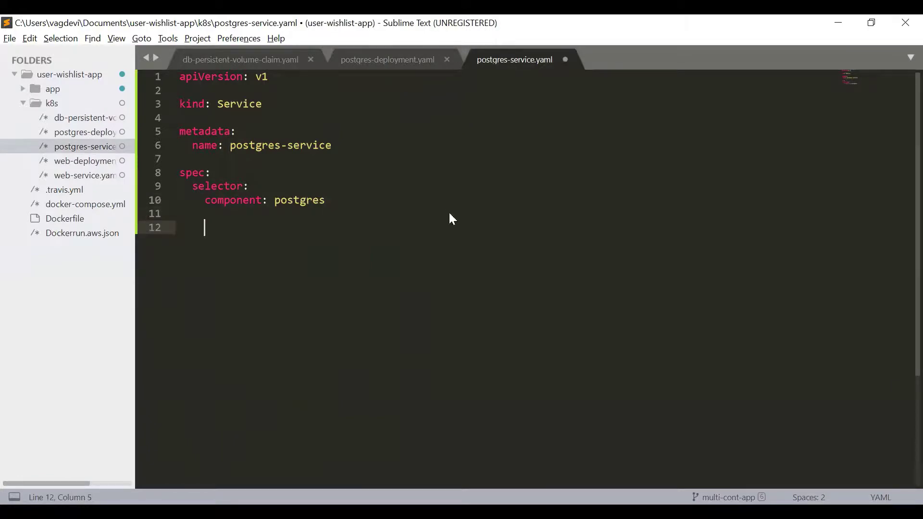
Add 'type: ClusterIP' and a ports entry with port and targetPort 5432, then save.
{"action": "key", "text": "BackSpace"}
{"action": "type", "text": "type:"}
{"action": "type", "text": " C"}
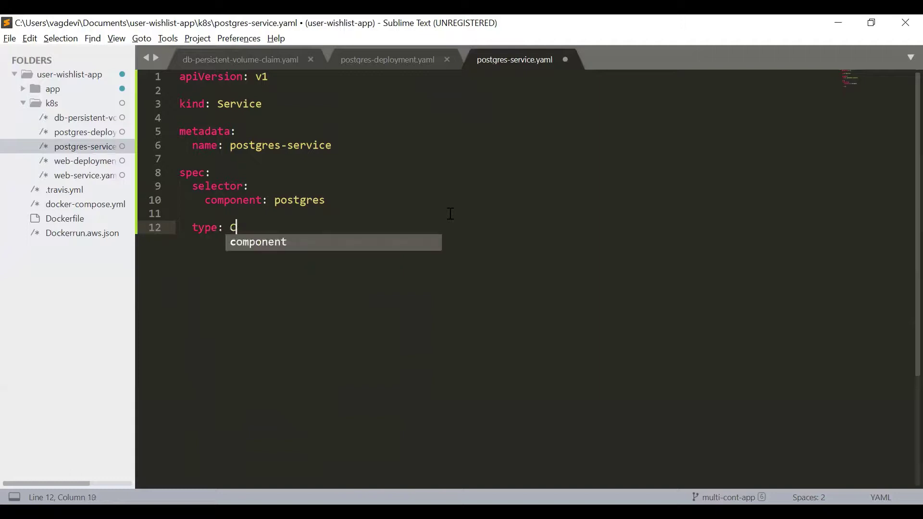
{"action": "type", "text": "lusterIP"}
{"action": "key", "text": "Return"}
{"action": "key", "text": "Return"}
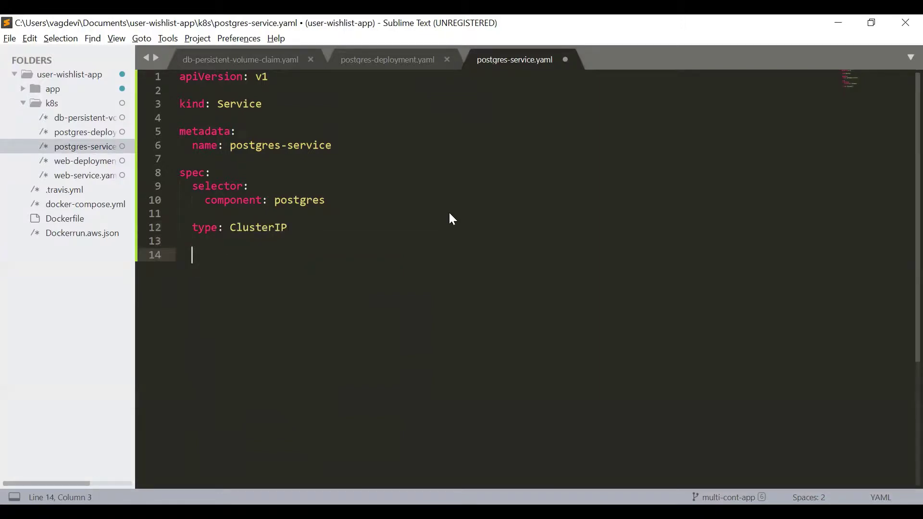
{"action": "type", "text": "ports:"}
{"action": "key", "text": "Return"}
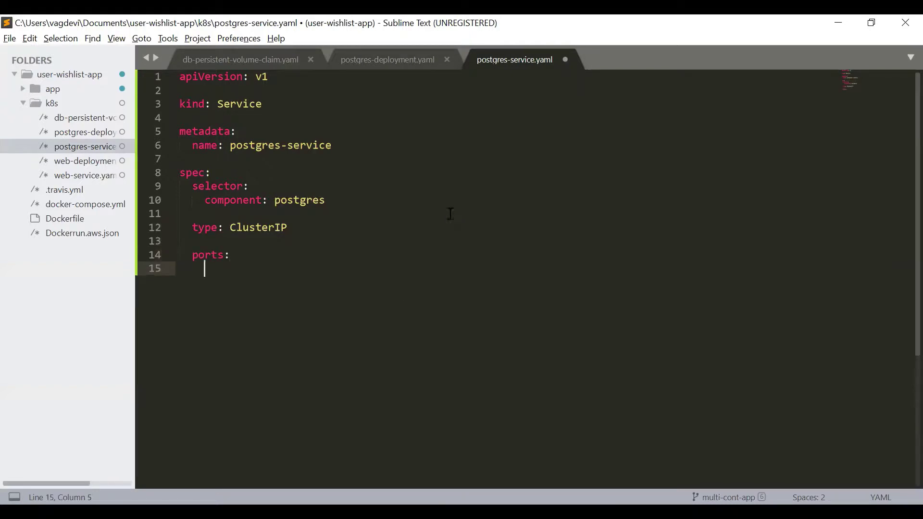
{"action": "type", "text": "- port: "}
{"action": "type", "text": "5432"}
{"action": "key", "text": "Return"}
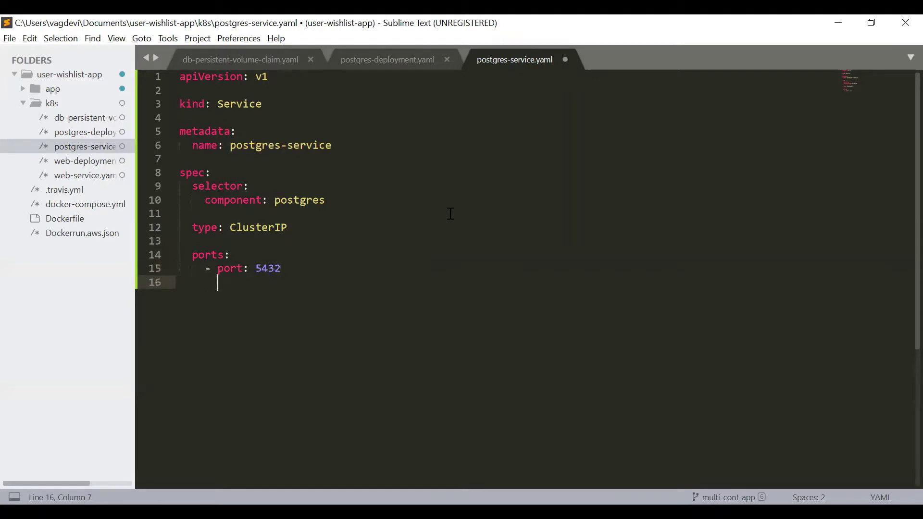
{"action": "type", "text": "targetPort: 5432"}
{"action": "key", "text": "ctrl+s"}
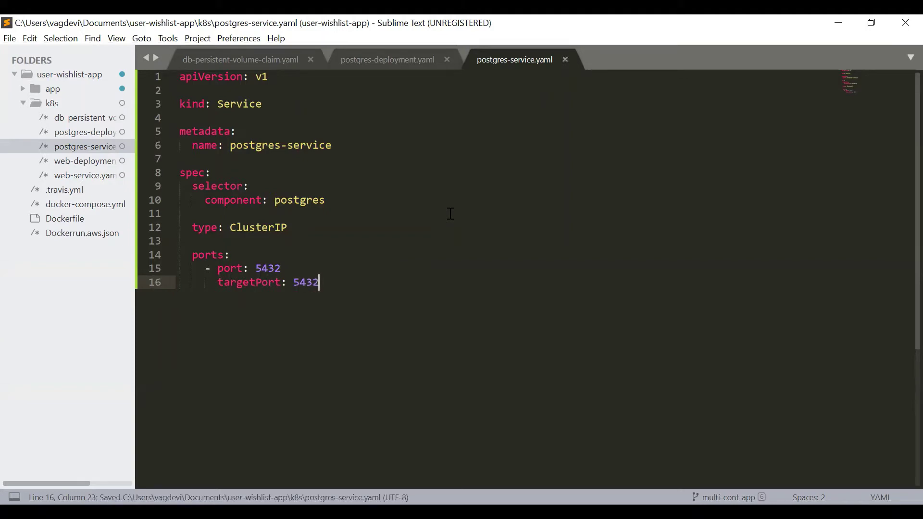